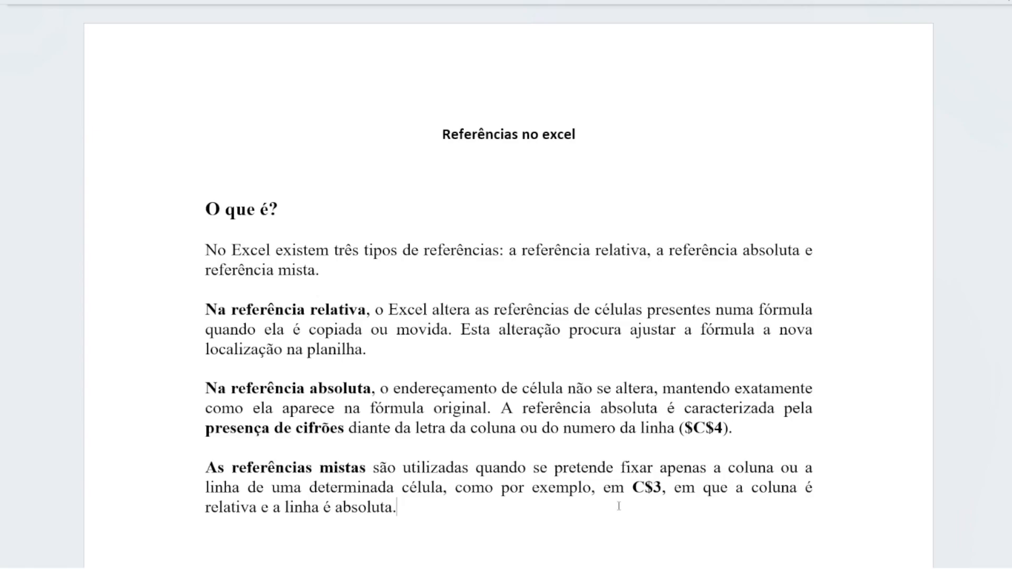
# Switch to the Referência exemplo simples workbook in Excel and leave the formula being edited in C5
pyautogui.hotkey('alt', 'Tab')
pyautogui.hotkey('alt', 'Tab')
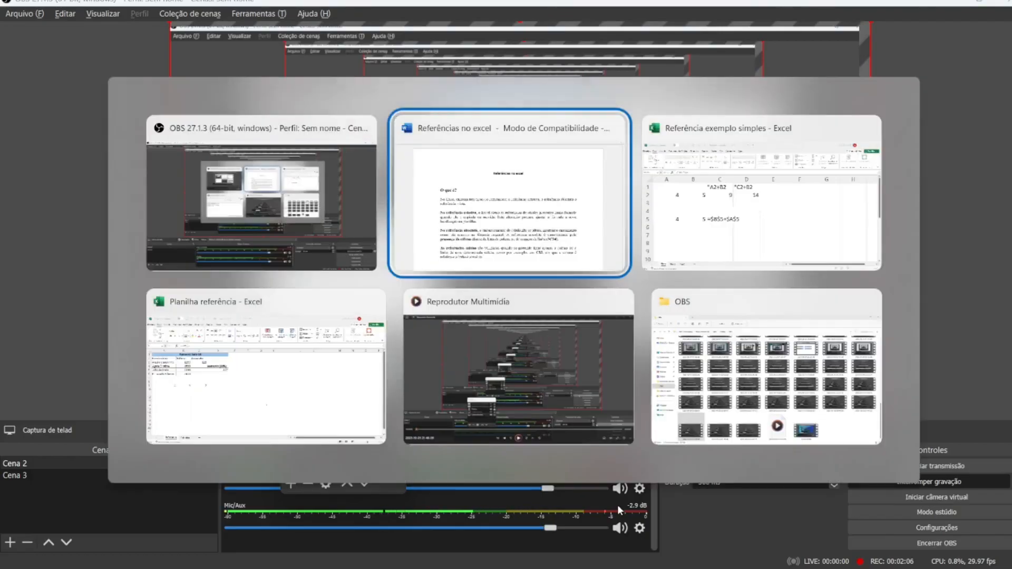
pyautogui.hotkey('alt', 'Tab')
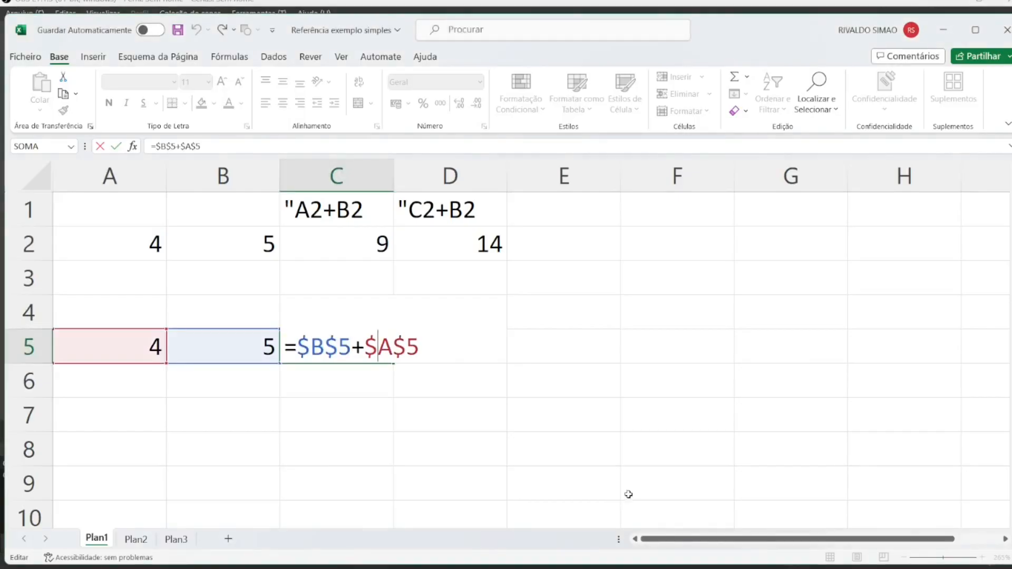
pyautogui.press('Tab')
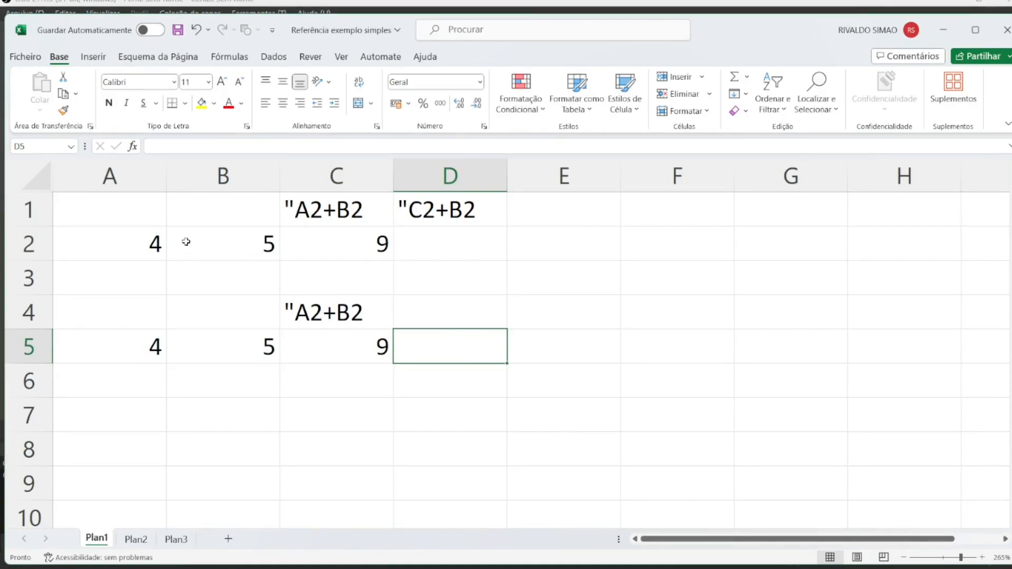
# Inspect the values in A2 and B2 and the relative formula in C2
pyautogui.doubleClick(152, 247)
pyautogui.click(215, 246)
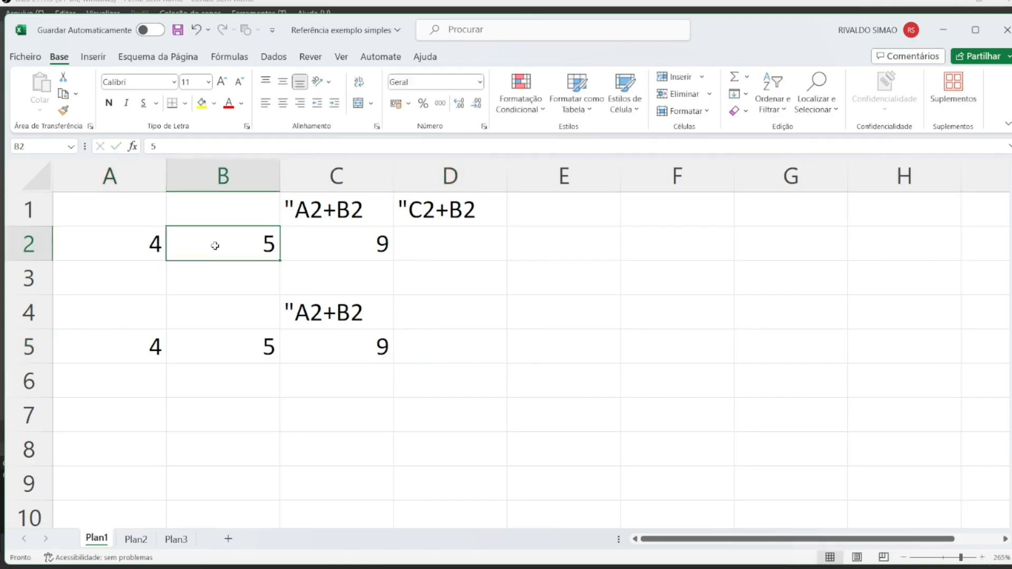
pyautogui.doubleClick(350, 247)
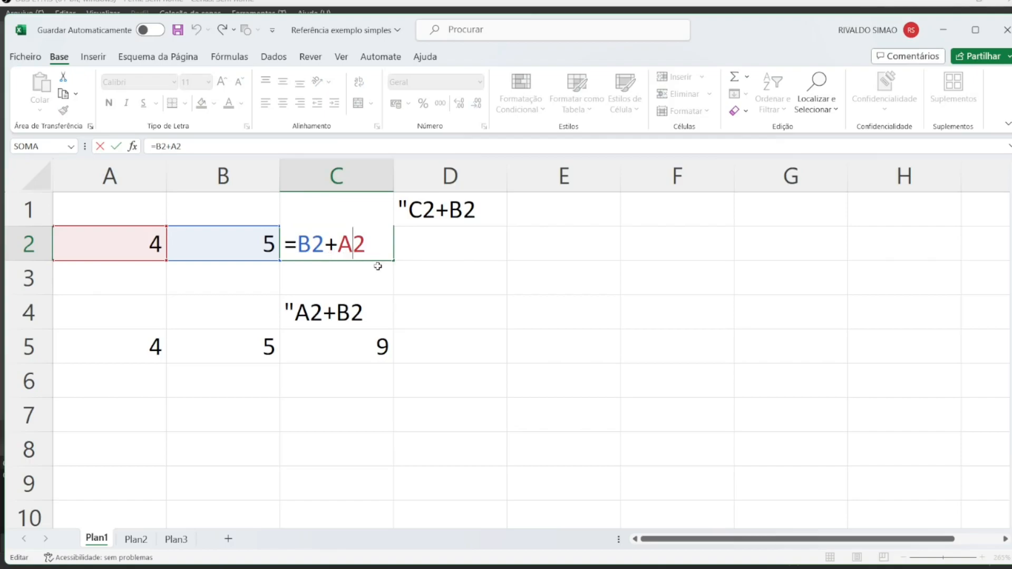
pyautogui.press('Return')
pyautogui.doubleClick(372, 247)
pyautogui.press('Return')
pyautogui.click(373, 248)
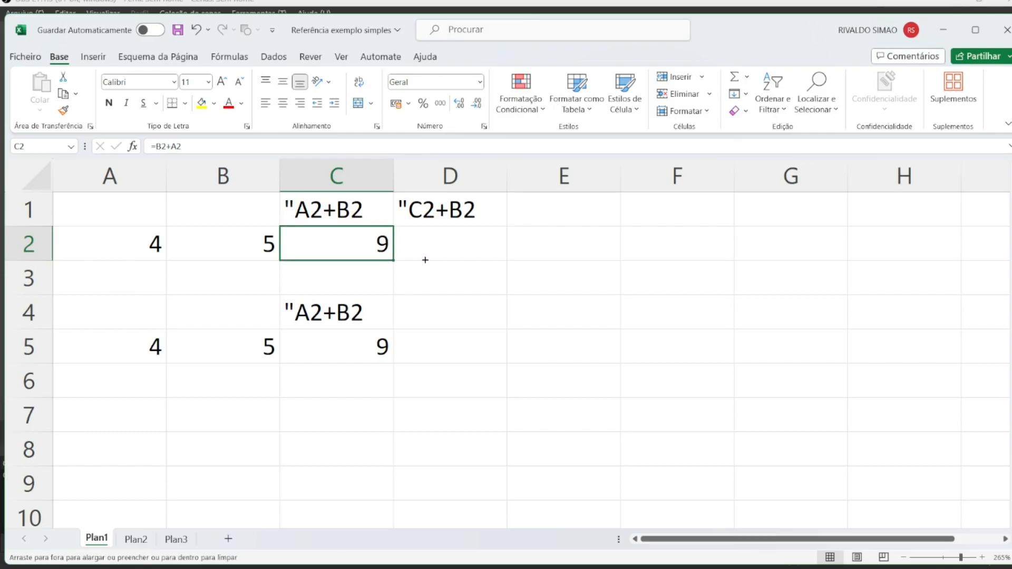
# Copy C2's relative formula into D2 with the fill handle and compare the two cells' formulas
pyautogui.click(447, 257)
pyautogui.click(382, 257)
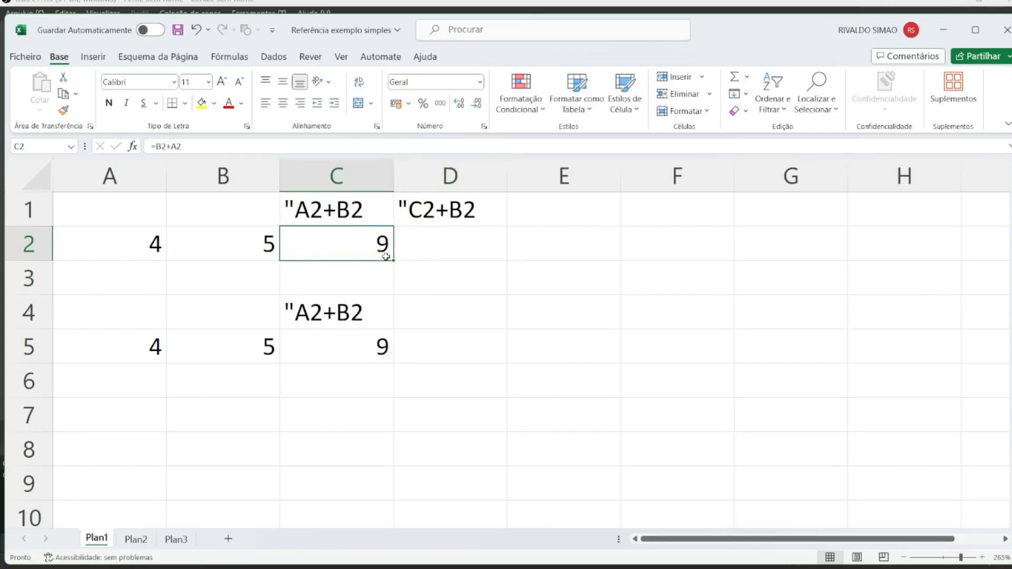
pyautogui.moveTo(393, 257); pyautogui.dragTo(452, 257)
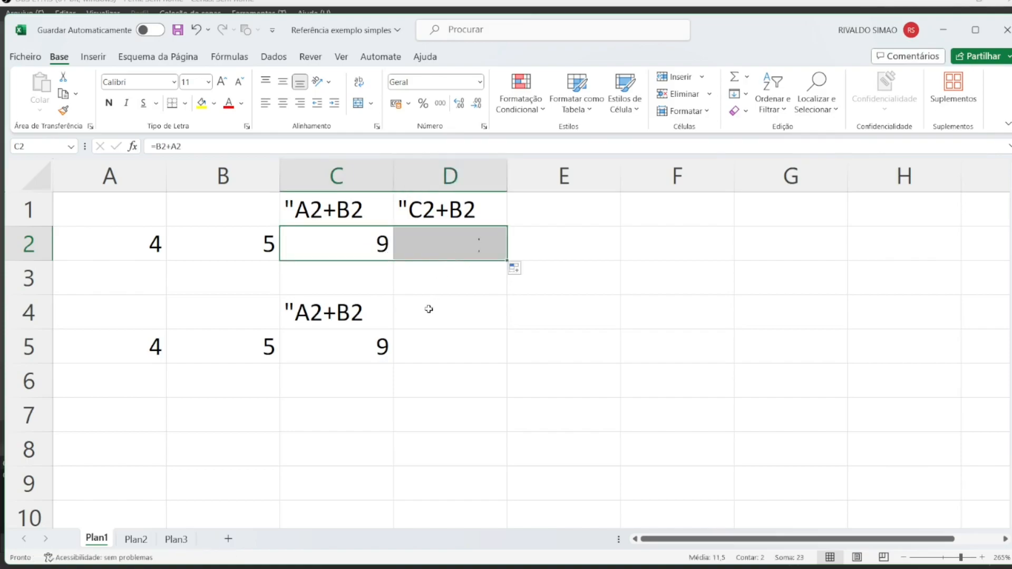
pyautogui.click(429, 311)
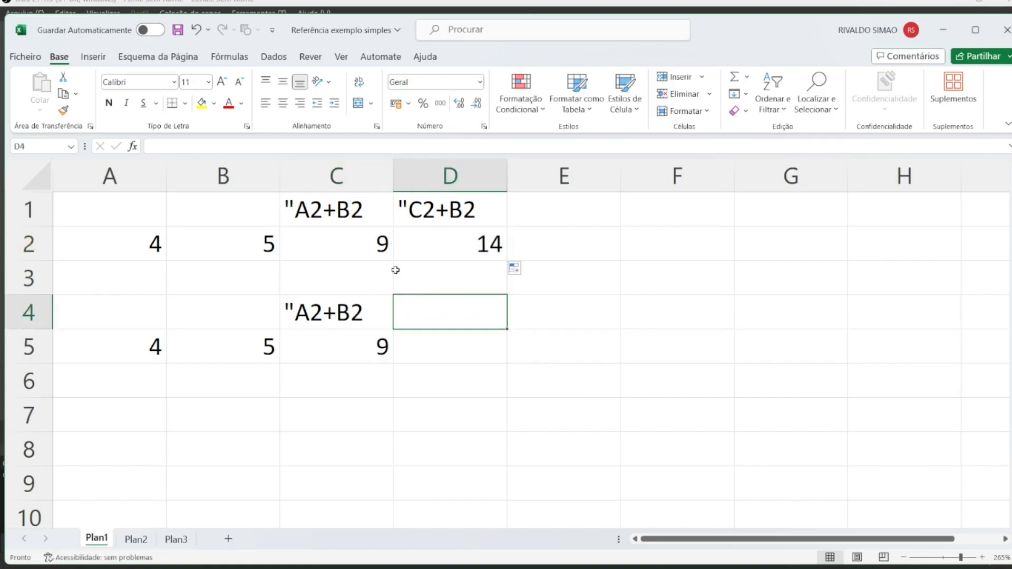
pyautogui.doubleClick(353, 244)
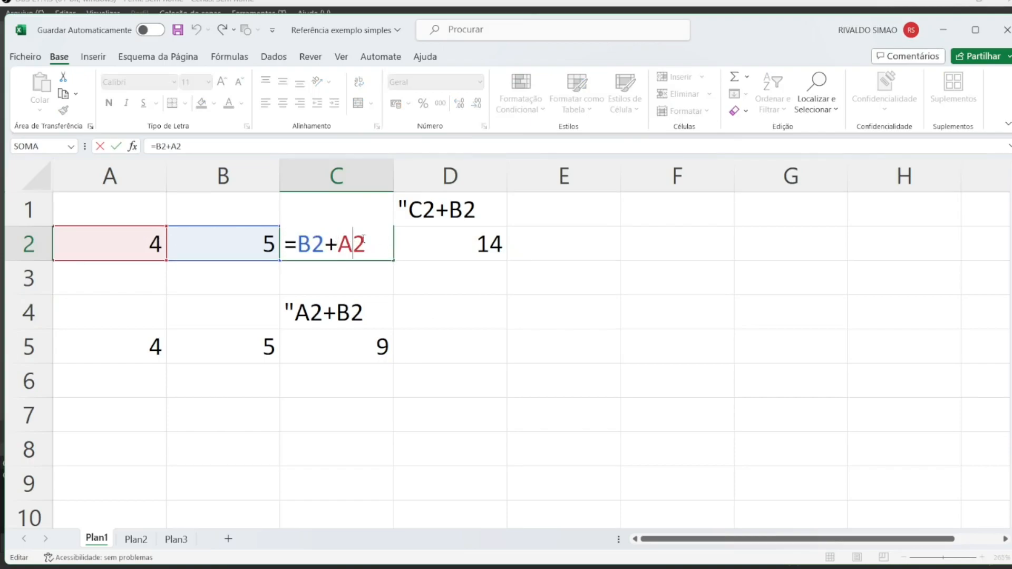
pyautogui.click(454, 248)
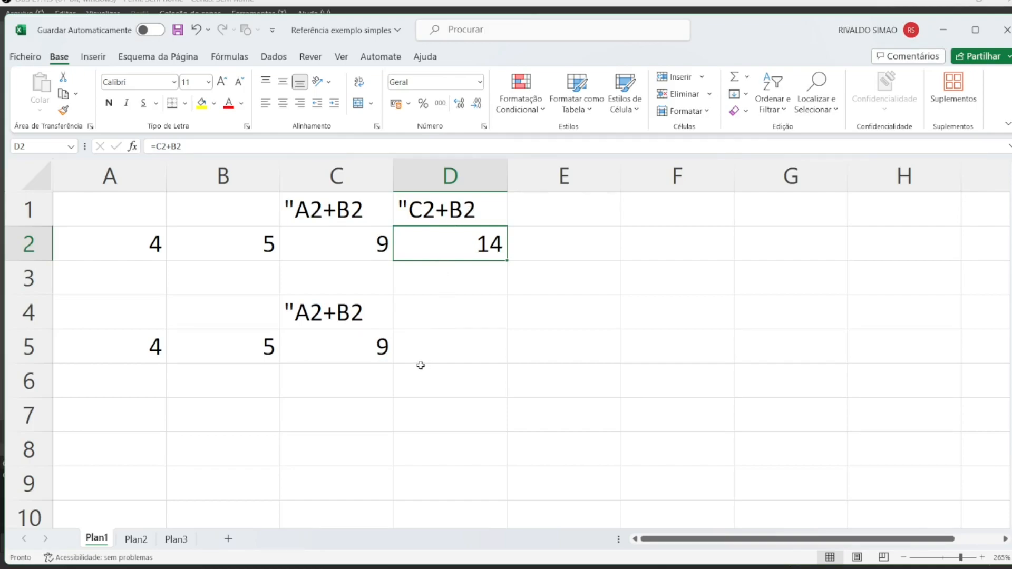
# Examine the dollar signs of the absolute references in C5's formula
pyautogui.doubleClick(357, 355)
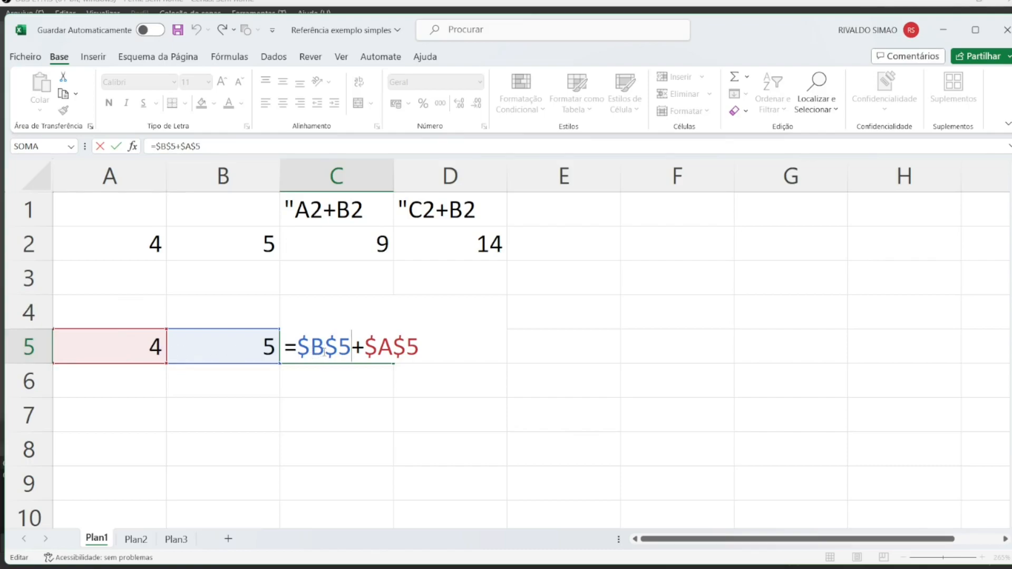
pyautogui.moveTo(323, 350); pyautogui.dragTo(296, 351)
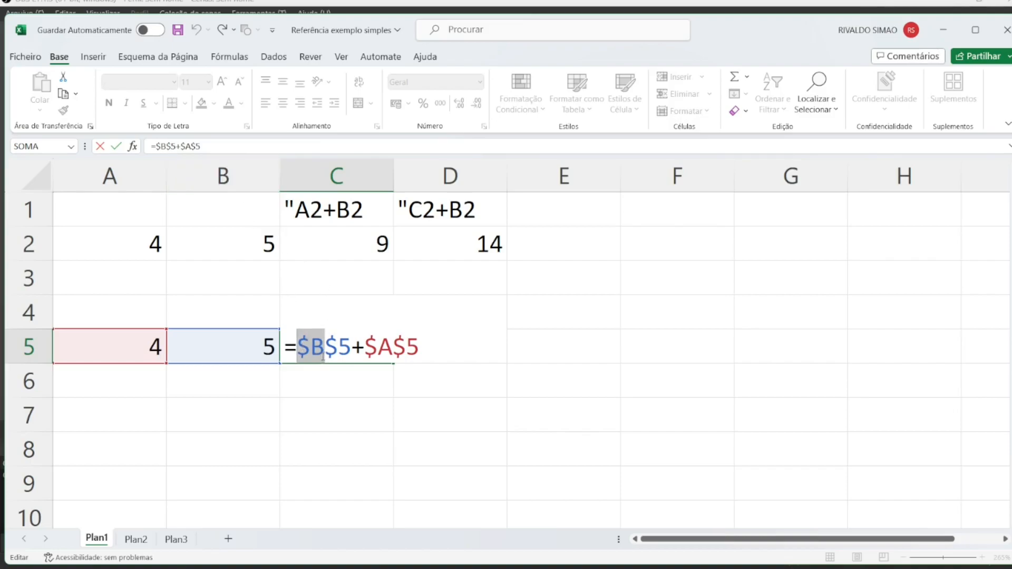
pyautogui.moveTo(351, 352); pyautogui.dragTo(325, 352)
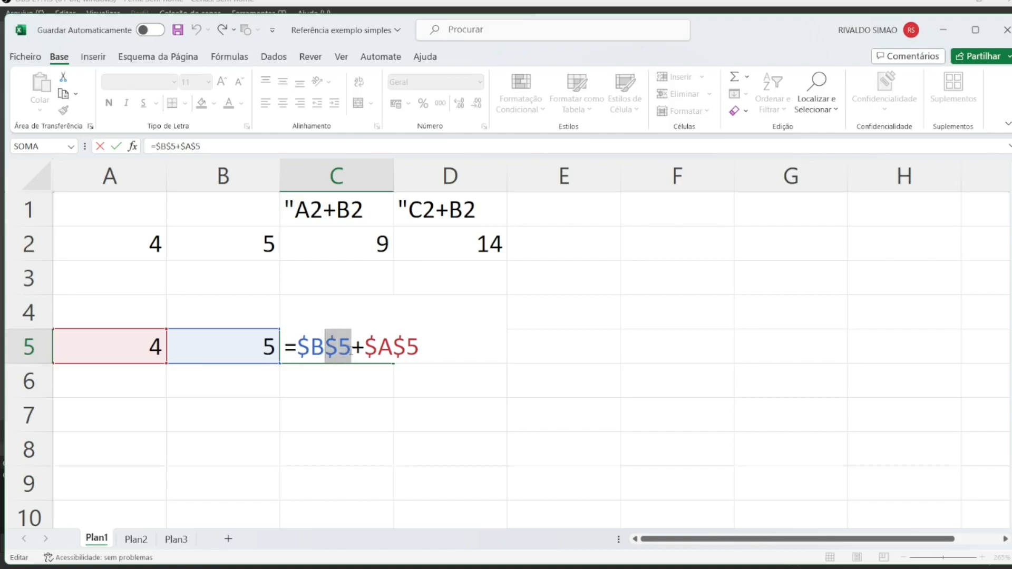
pyautogui.click(381, 352)
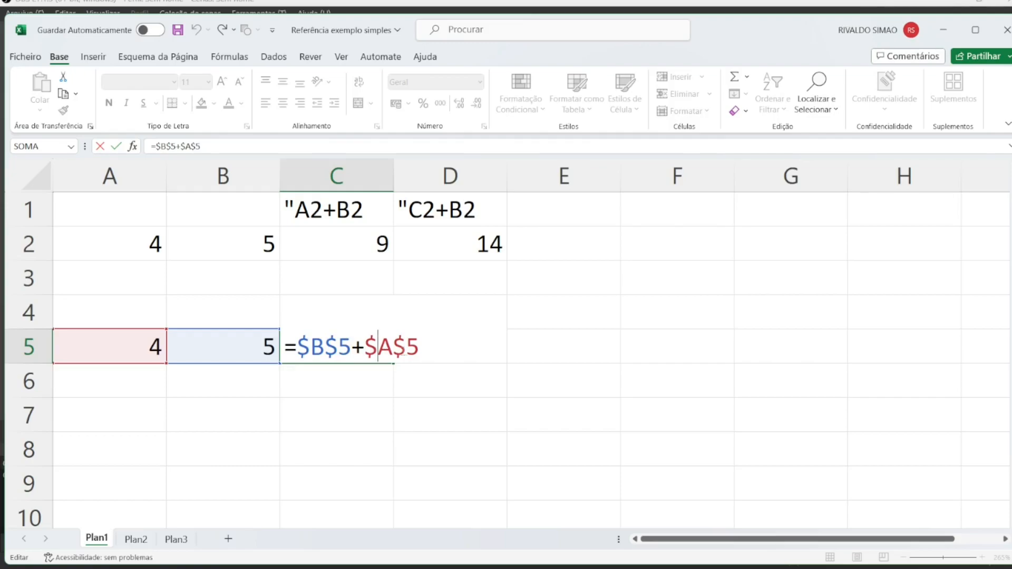
pyautogui.click(408, 353)
pyautogui.click(339, 352)
pyautogui.click(407, 348)
pyautogui.click(325, 348)
pyautogui.click(394, 348)
pyautogui.click(325, 348)
pyautogui.click(374, 387)
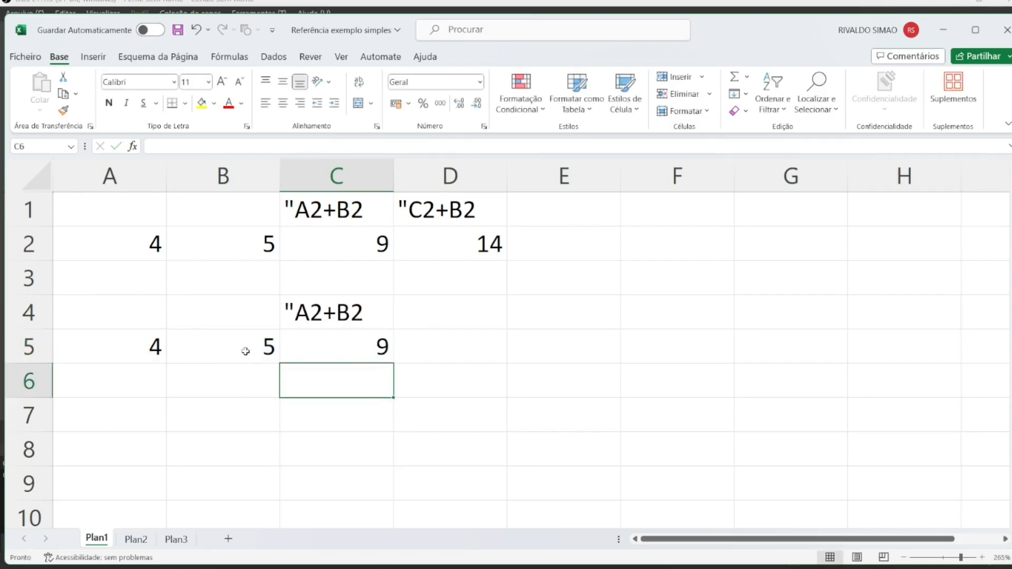
# Copy C5's absolute-reference formula into D5 with the fill handle and open D5's formula to compare
pyautogui.click(349, 352)
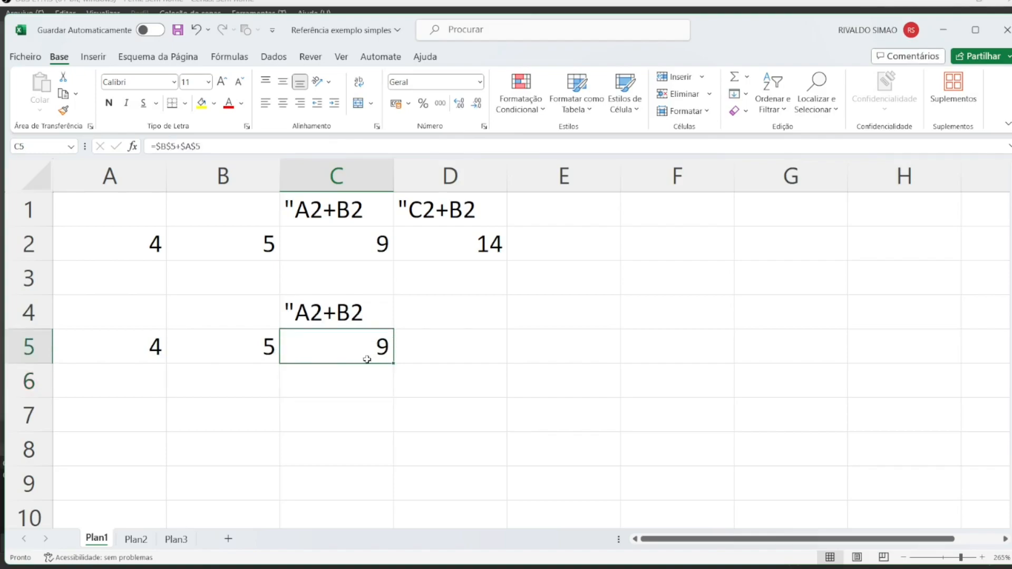
pyautogui.moveTo(393, 363); pyautogui.dragTo(441, 365)
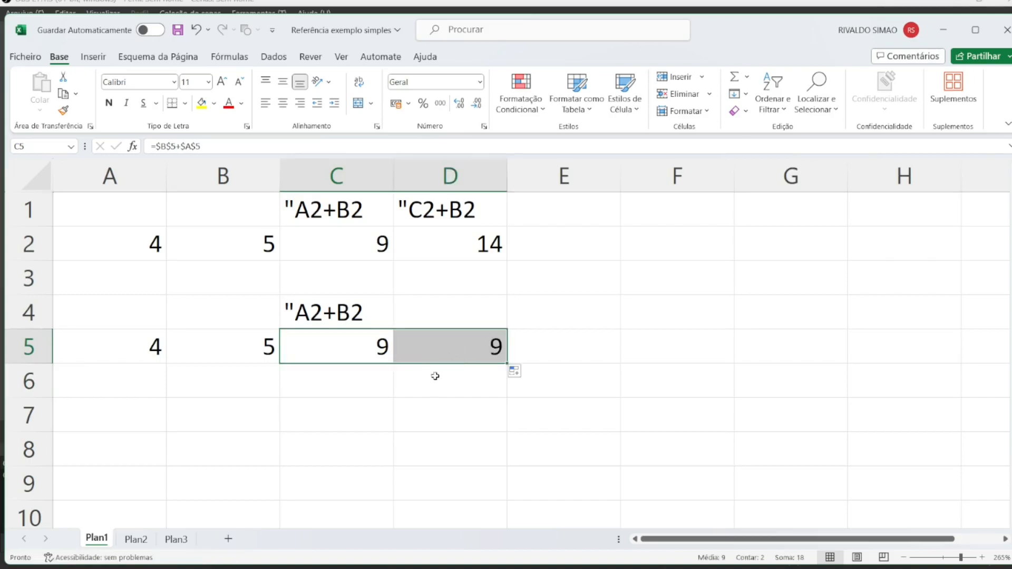
pyautogui.click(447, 348)
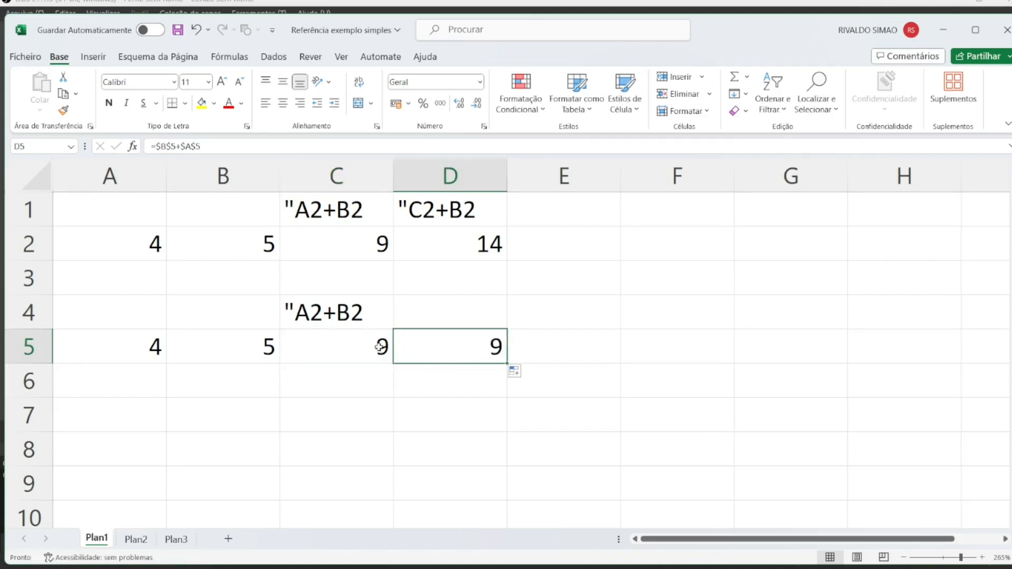
pyautogui.click(356, 351)
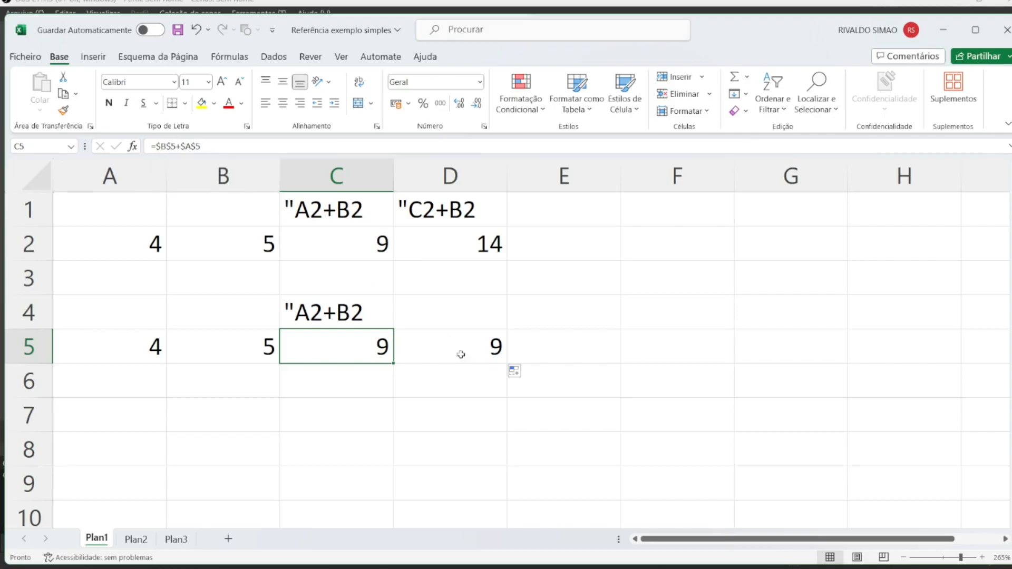
pyautogui.doubleClick(477, 350)
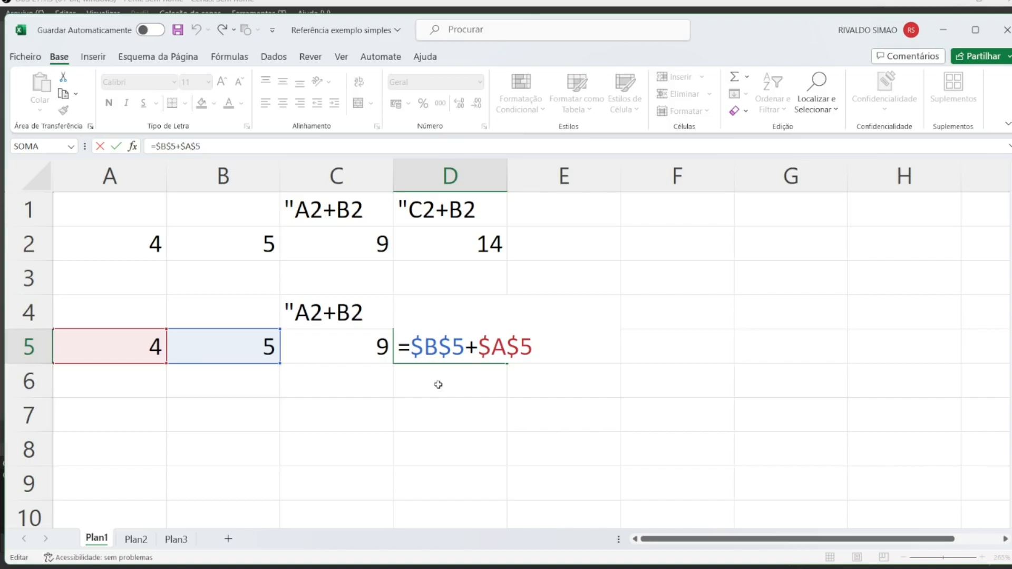
pyautogui.press('Return')
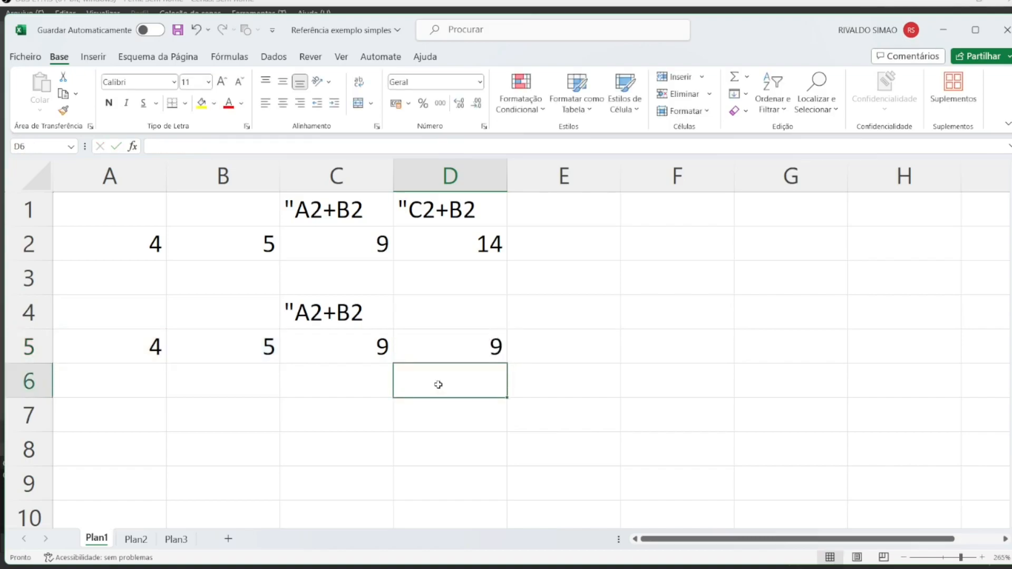